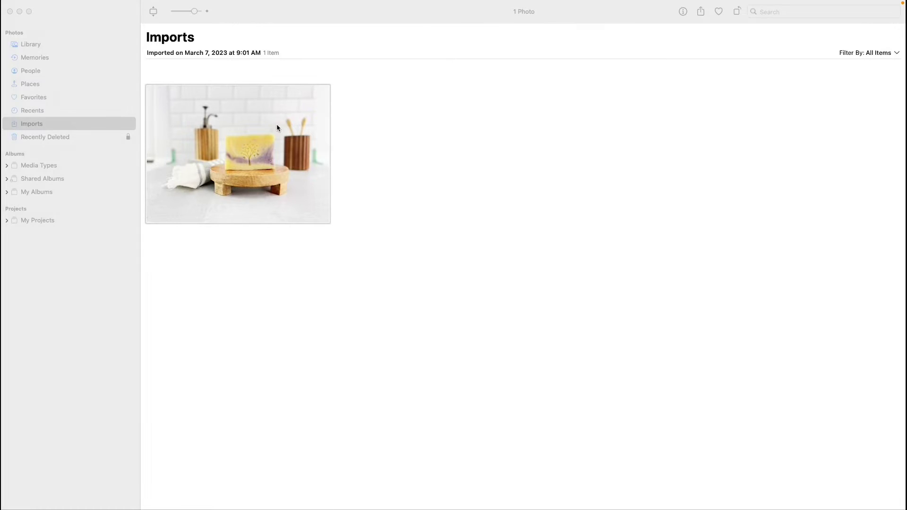
Step: Open the soap bar photo full size in Edit mode with the Crop controls showing
left_click(257, 159)
double_click(257, 159)
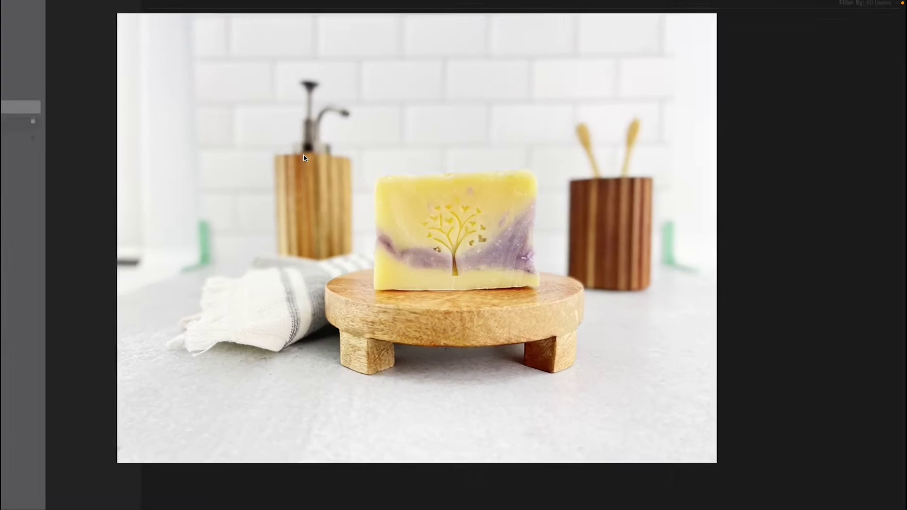
mouse_move(784, 3)
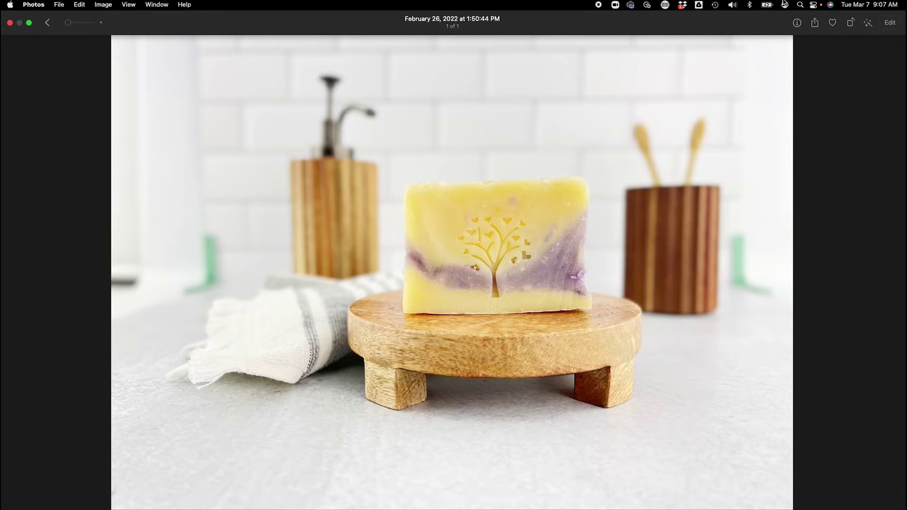
left_click(891, 23)
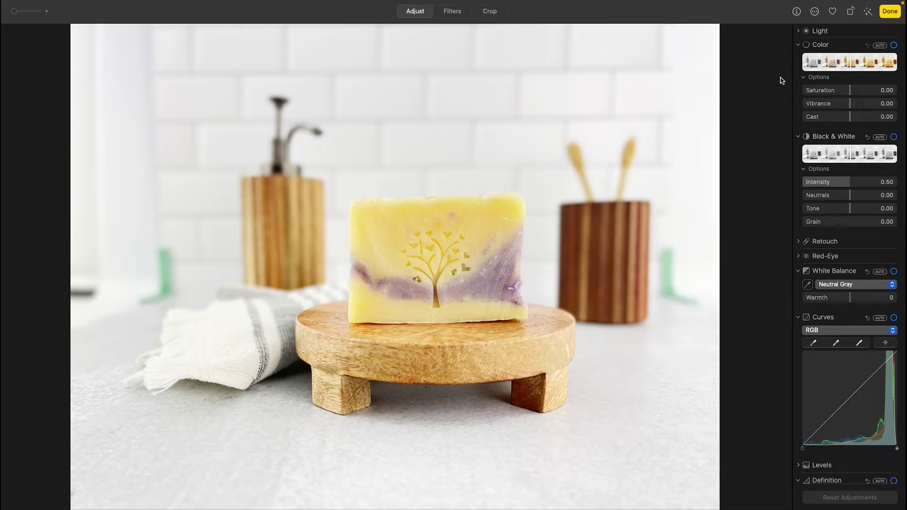
left_click(494, 15)
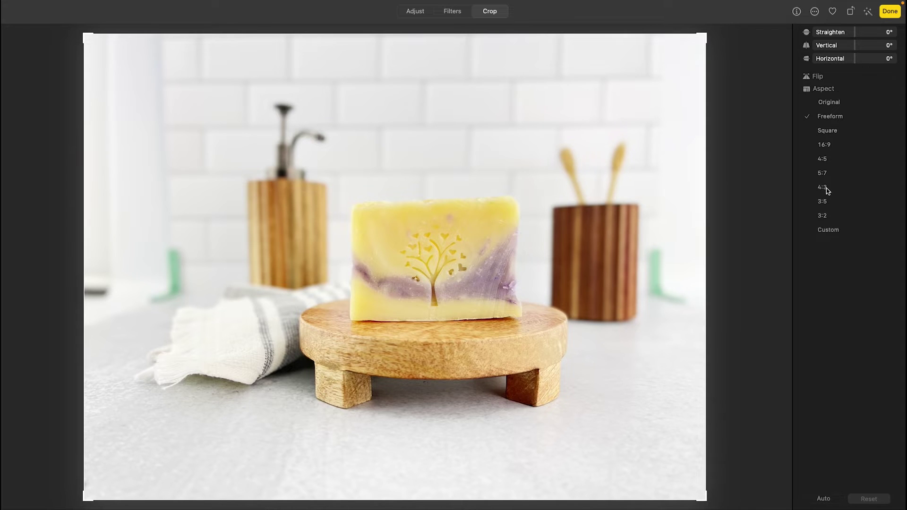
Step: Lock the crop to 4:5, tighten it from the top-left and recentre the soap
left_click(824, 163)
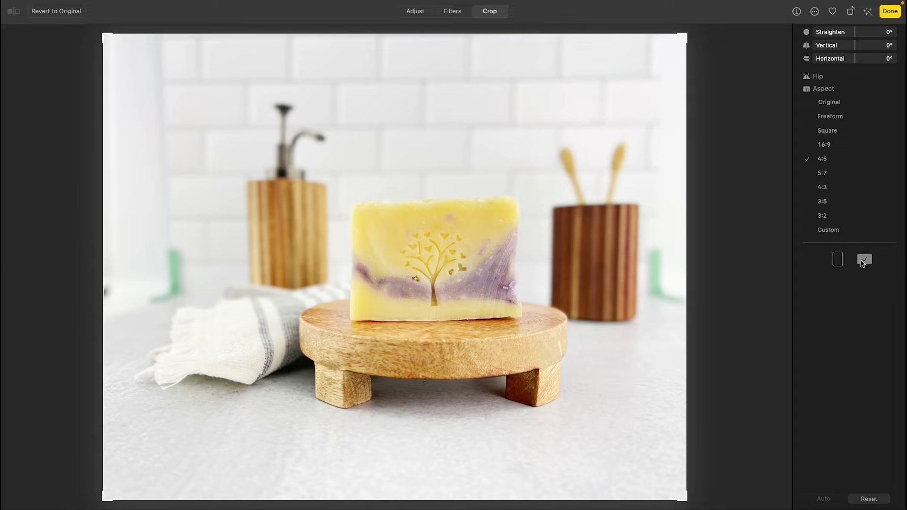
left_click_drag(104, 34, 256, 133)
left_click_drag(441, 298, 478, 347)
left_click_drag(454, 306, 459, 325)
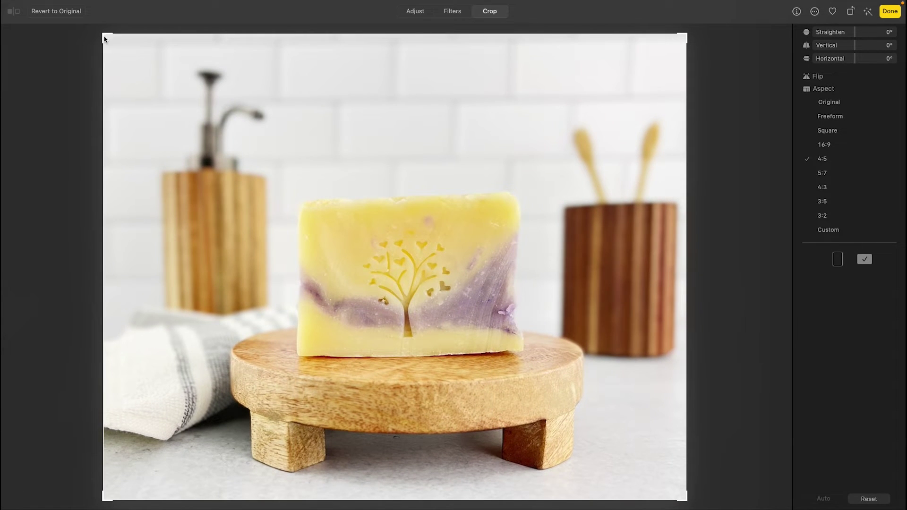
left_click_drag(103, 34, 142, 63)
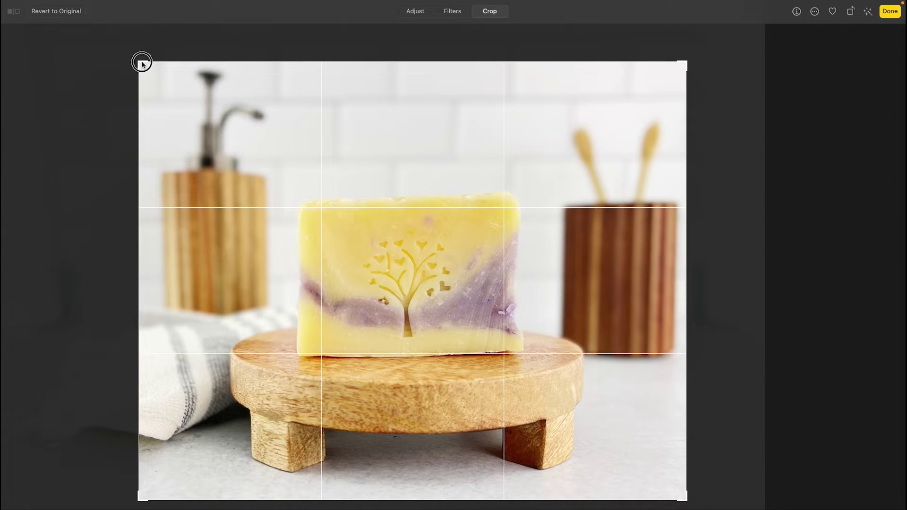
mouse_move(389, 182)
left_mouse_down()
mouse_move(402, 223)
mouse_move(383, 195)
mouse_move(391, 196)
left_mouse_up()
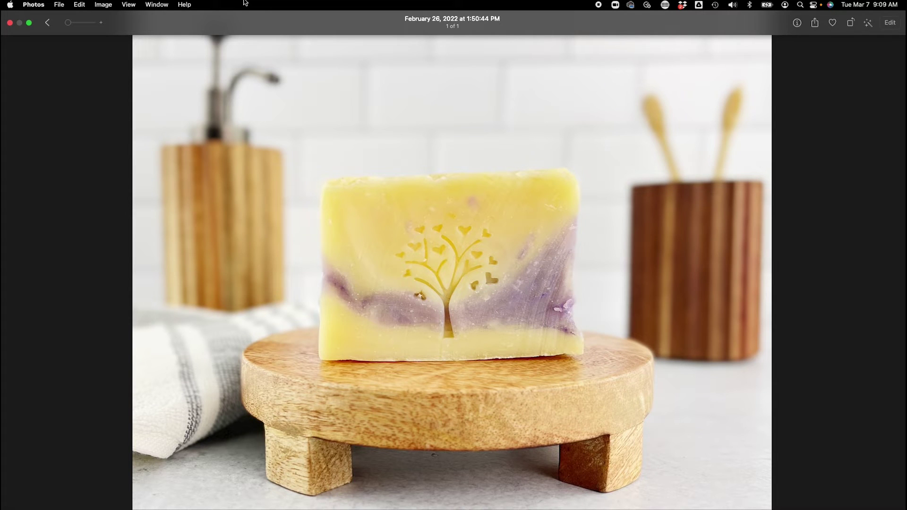
Step: Bring up the File > Export 1 Photo settings for the cropped soap photo
left_click(60, 5)
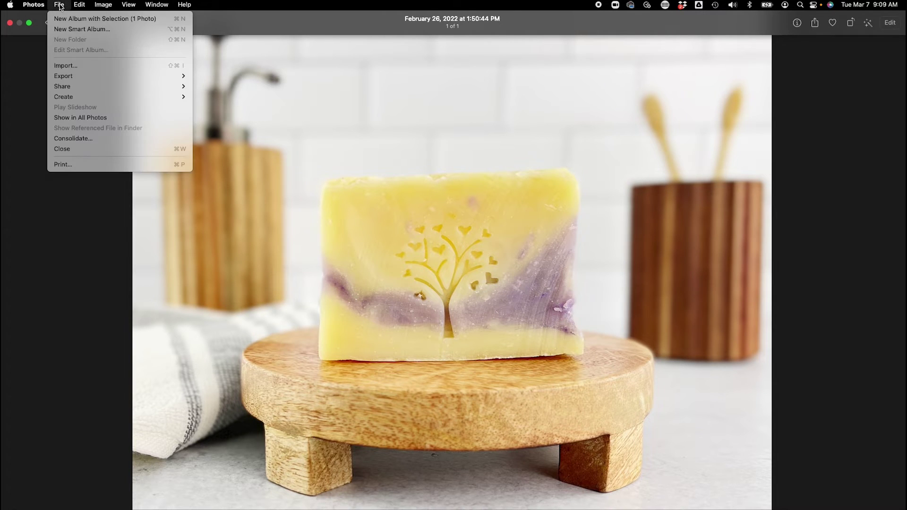
mouse_move(84, 77)
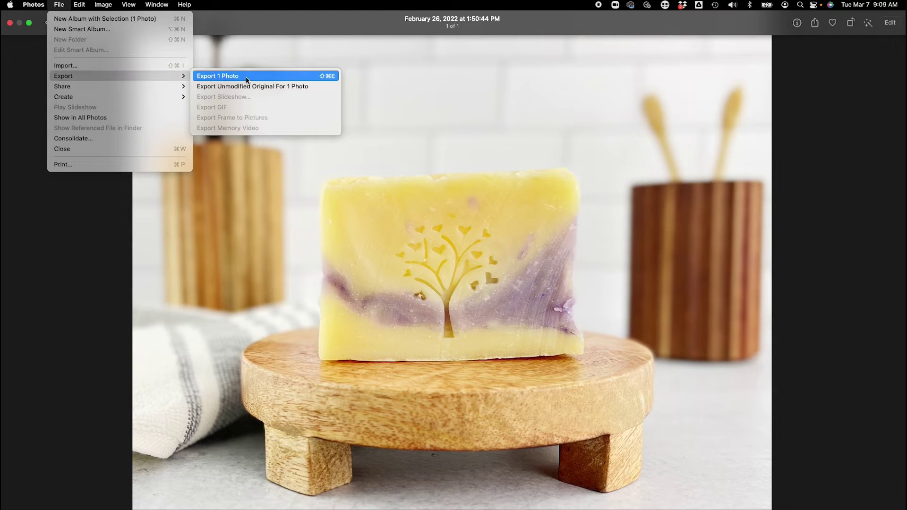
left_click(225, 77)
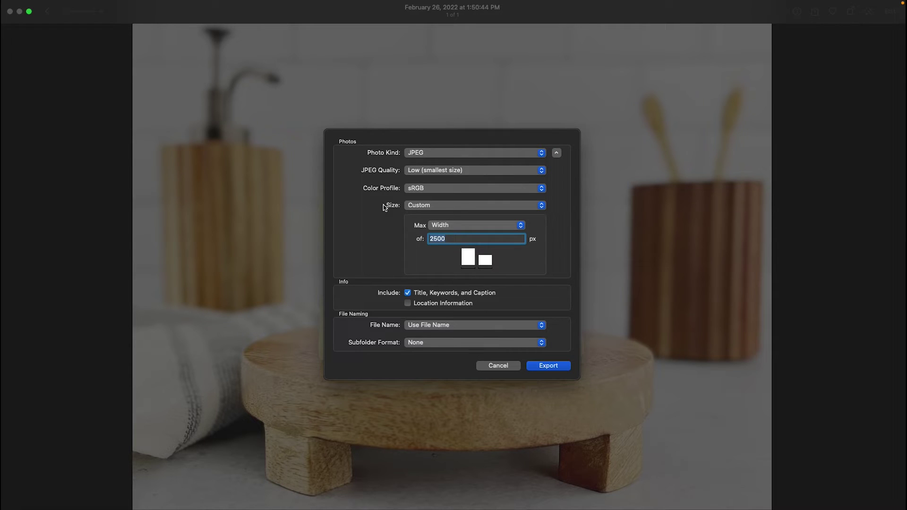
left_click(422, 205)
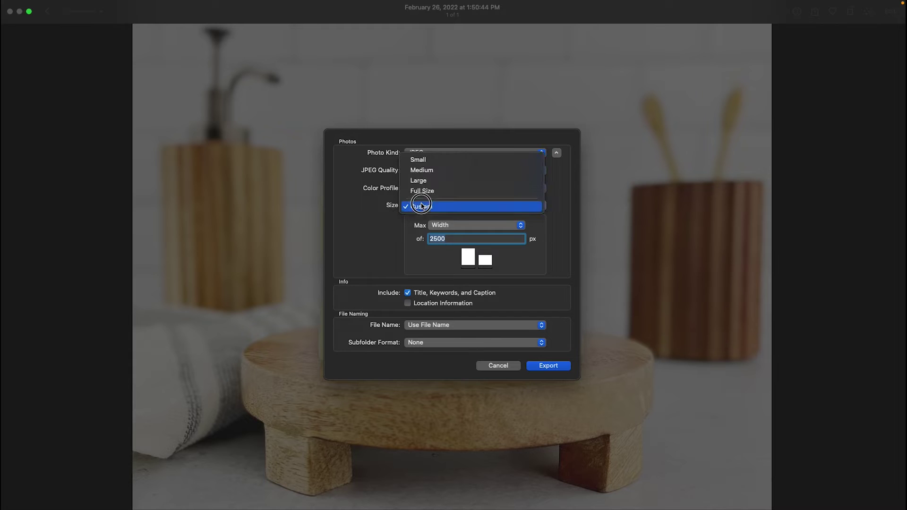
left_click(419, 159)
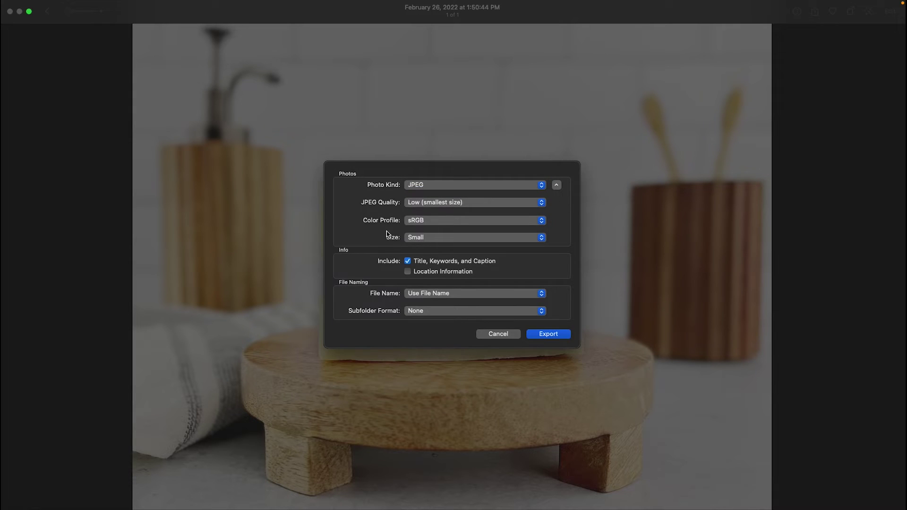
left_click(415, 238)
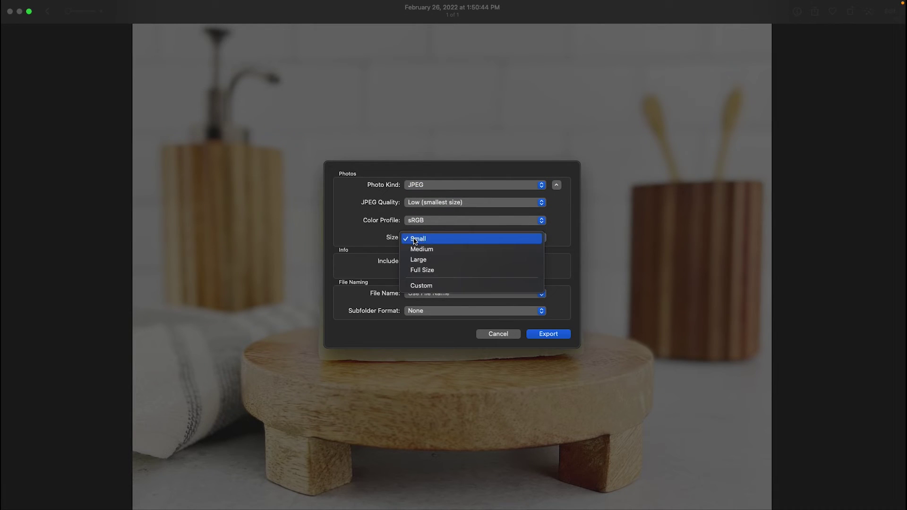
left_click(422, 286)
left_click(471, 230)
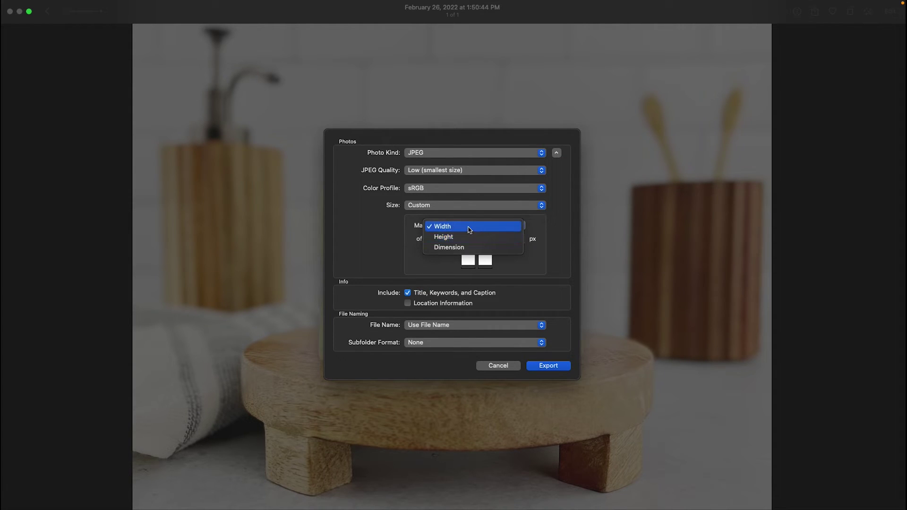
left_click(470, 229)
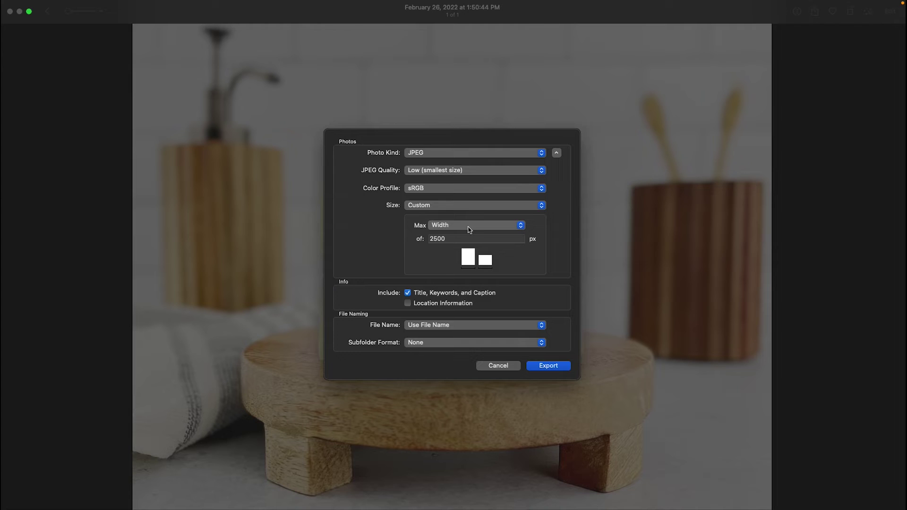
double_click(461, 239)
type("2500")
Step: Set the export to JPEG format, Maximum quality and the sRGB colour profile
left_click(444, 153)
left_click(427, 158)
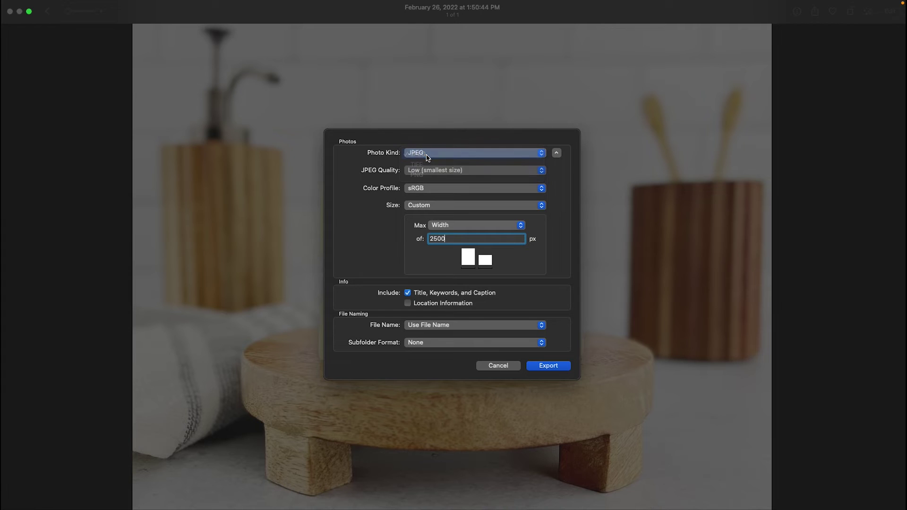
left_click(462, 173)
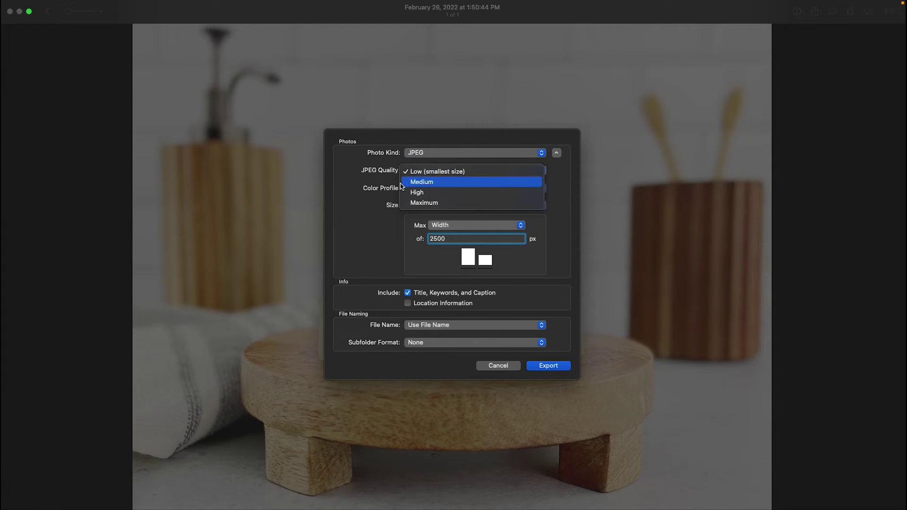
left_click(428, 204)
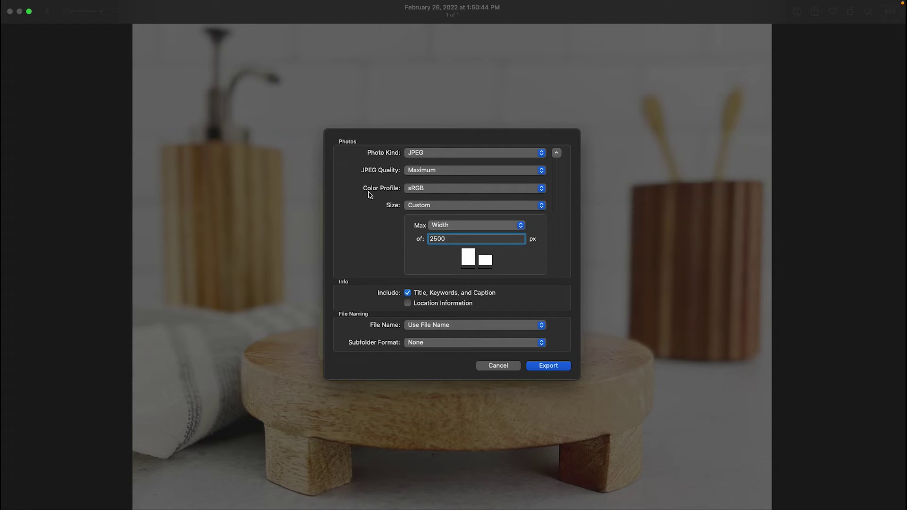
left_click(418, 190)
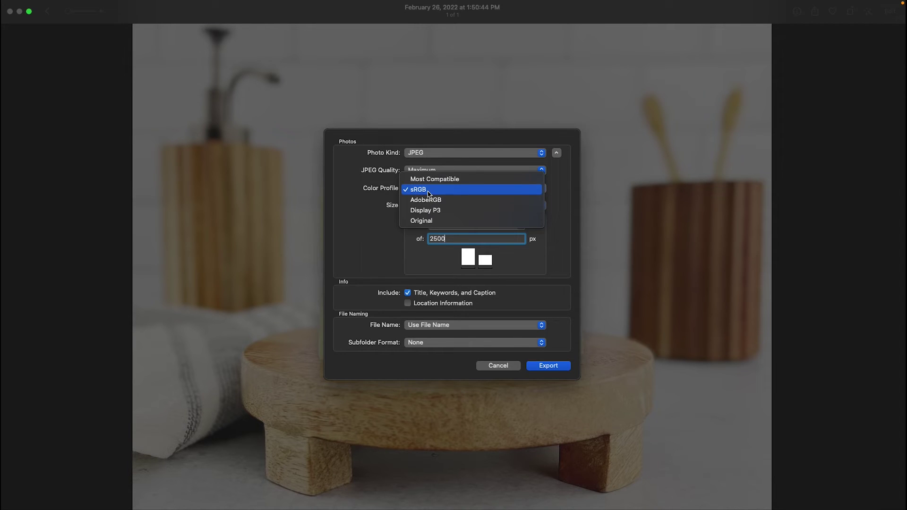
left_click(369, 198)
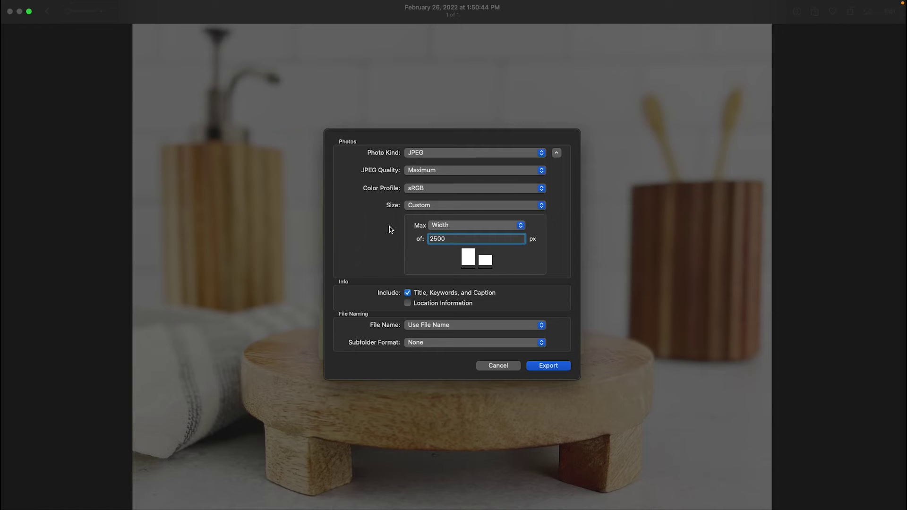
left_click(438, 172)
left_click(431, 172)
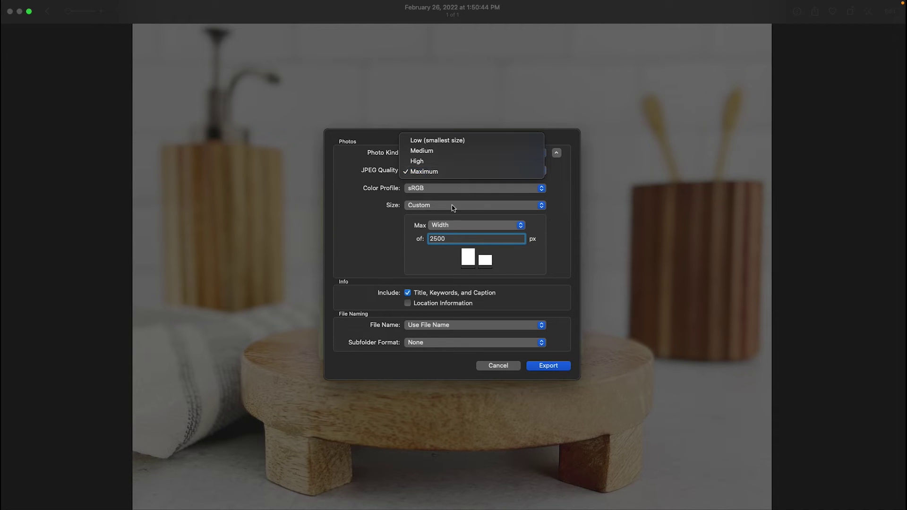
Step: Export the photo with these settings to the Desktop
left_click(544, 365)
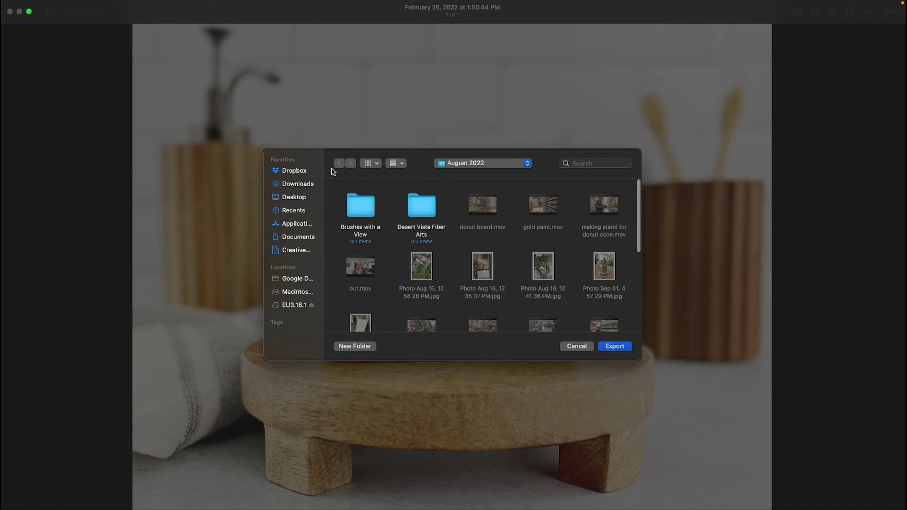
left_click(293, 195)
left_click(615, 347)
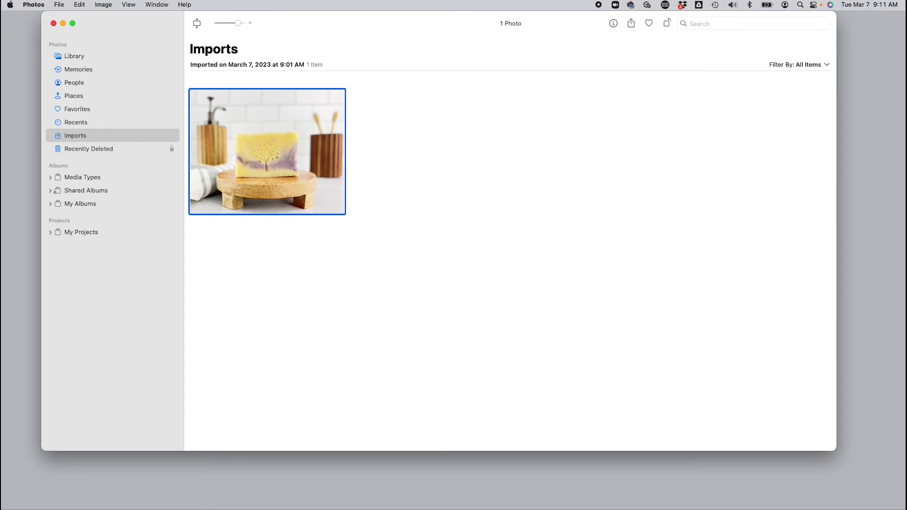
Step: Check iPhone Photo Original.jpeg's info (2.9 MB, 2500×2000), then return to Photos
left_click(38, 25)
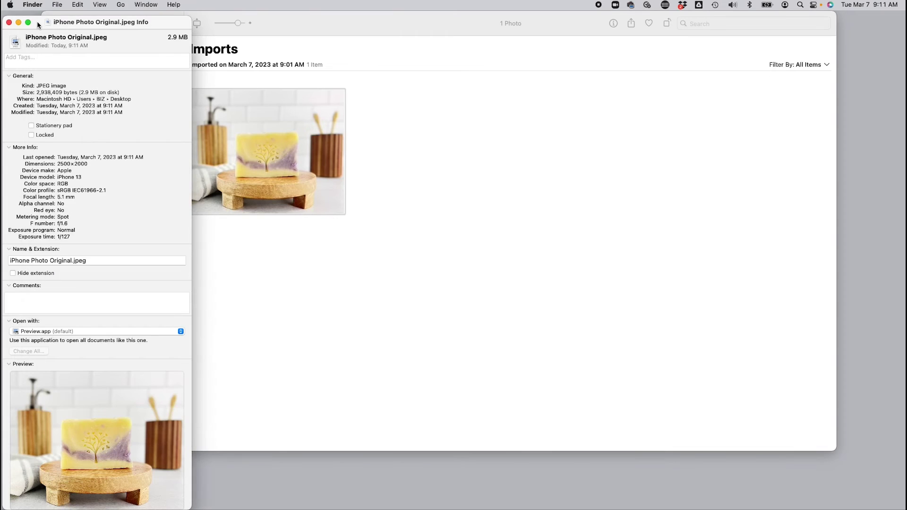
left_click_drag(38, 25, 155, 8)
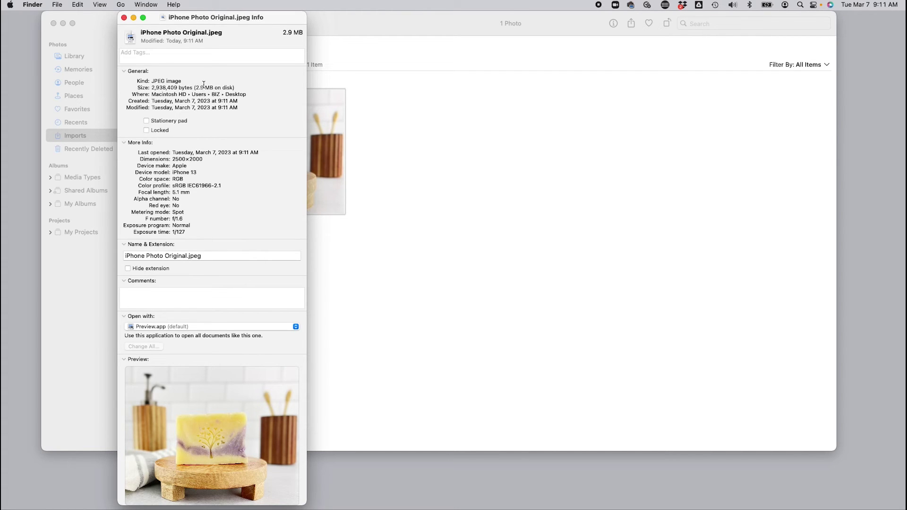
left_click(346, 27)
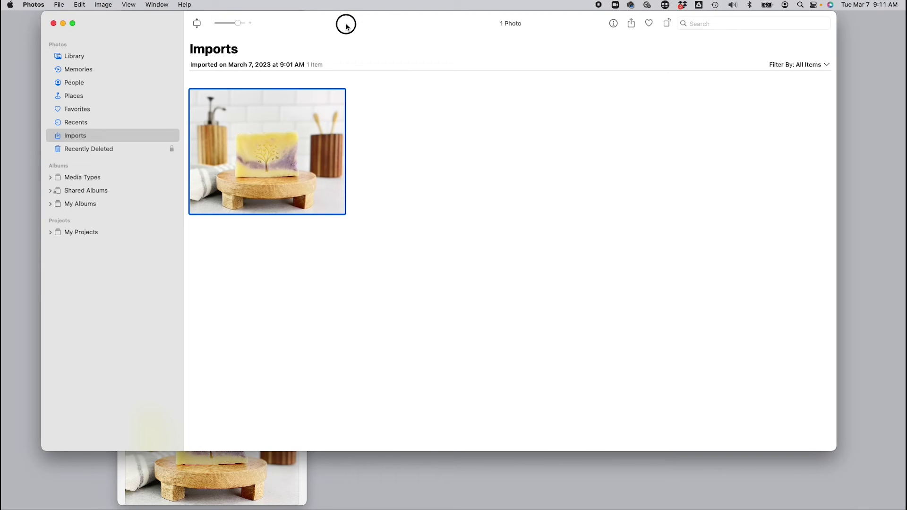
Step: Reopen the soap photo in Edit and bring up the Export 1 Photo settings
double_click(256, 129)
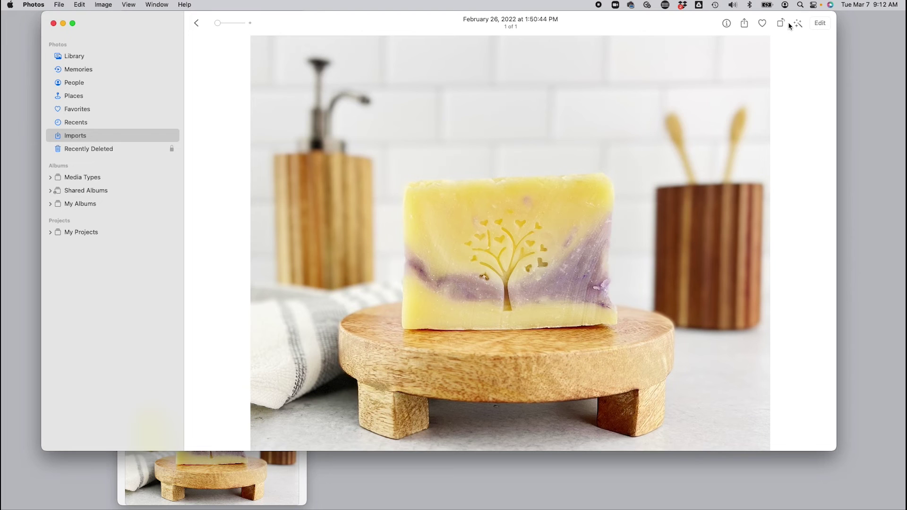
left_click(820, 23)
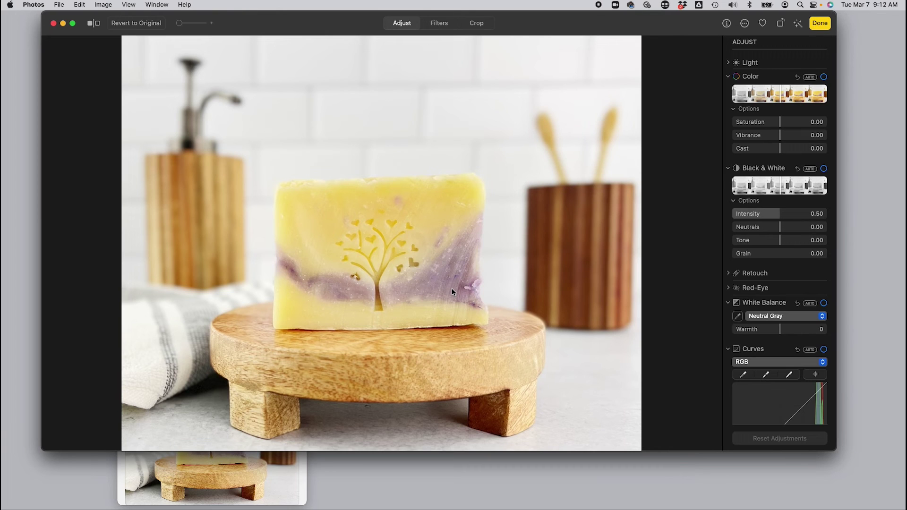
left_click(59, 5)
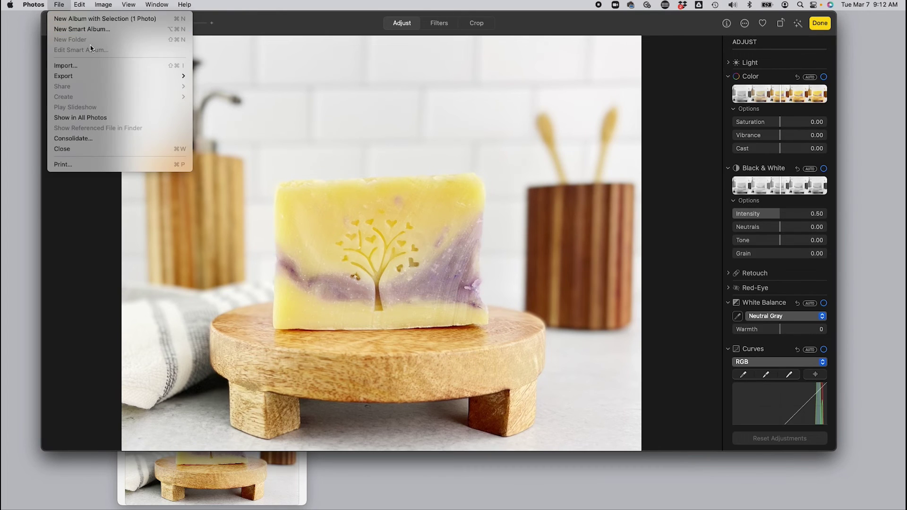
mouse_move(125, 77)
left_click(223, 76)
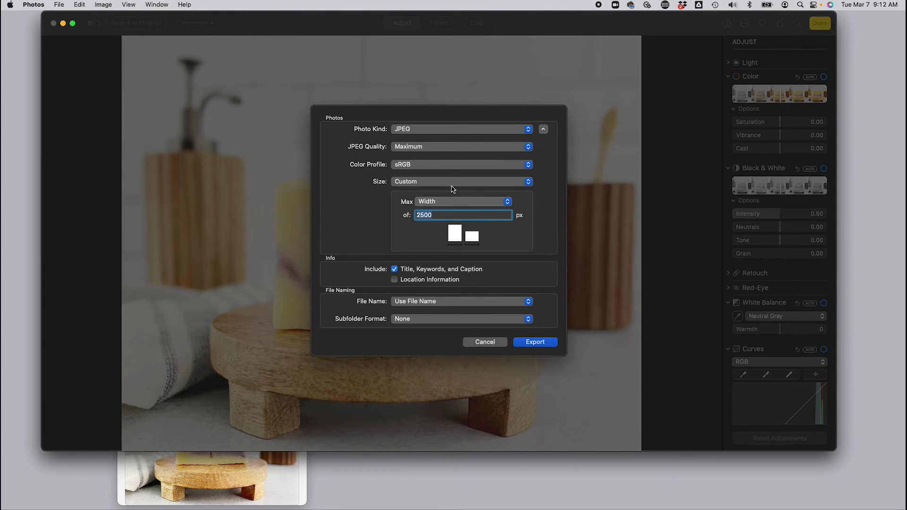
Step: Lower the JPEG quality to High and save the export to the Desktop
left_click(420, 148)
left_click(421, 142)
left_click(534, 343)
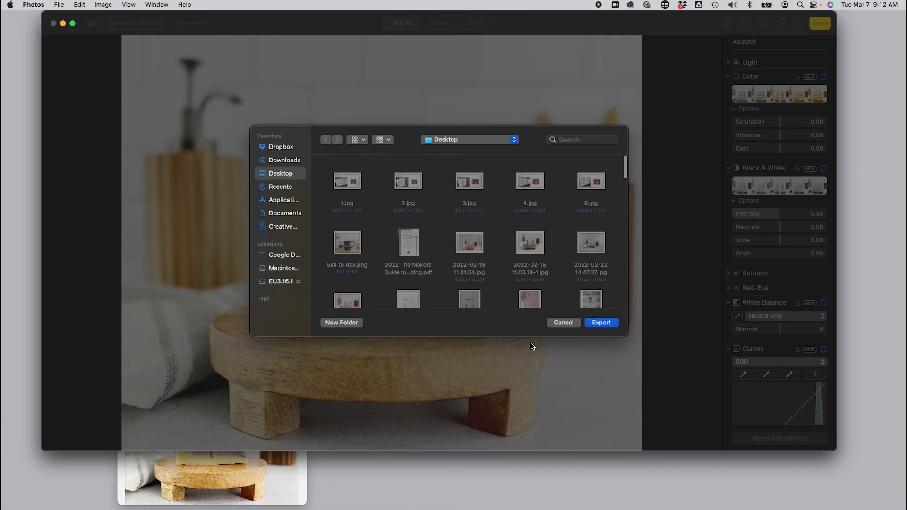
left_click(600, 322)
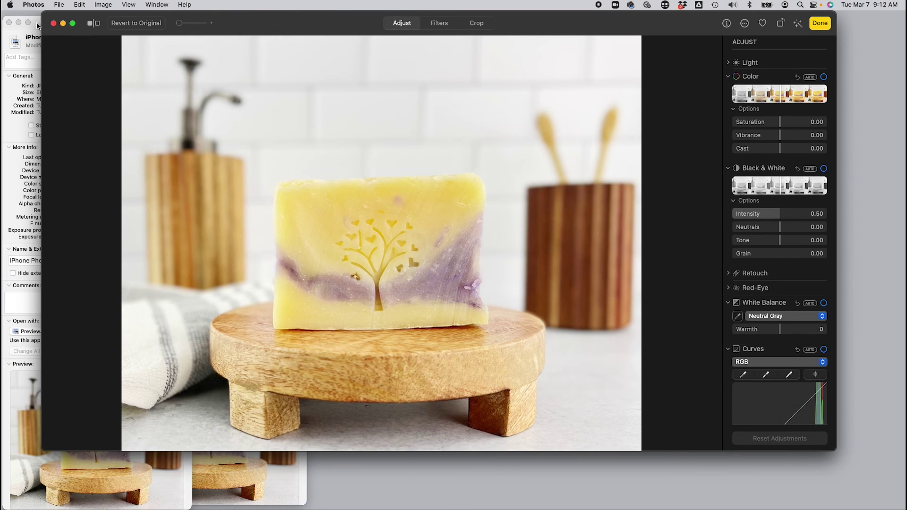
Step: Drag the iPhone Photo Original (1).jpeg Info window into view, showing 593 KB at 2500×2000
left_click_drag(38, 26, 155, 27)
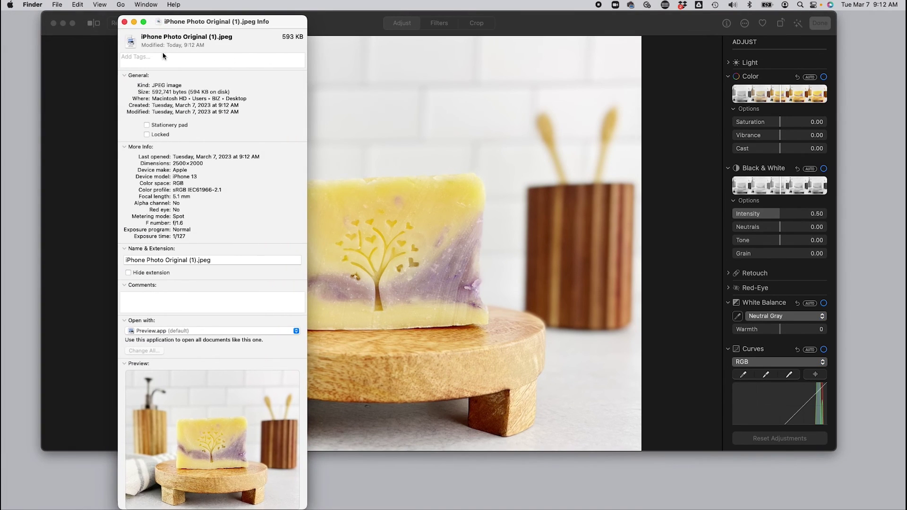